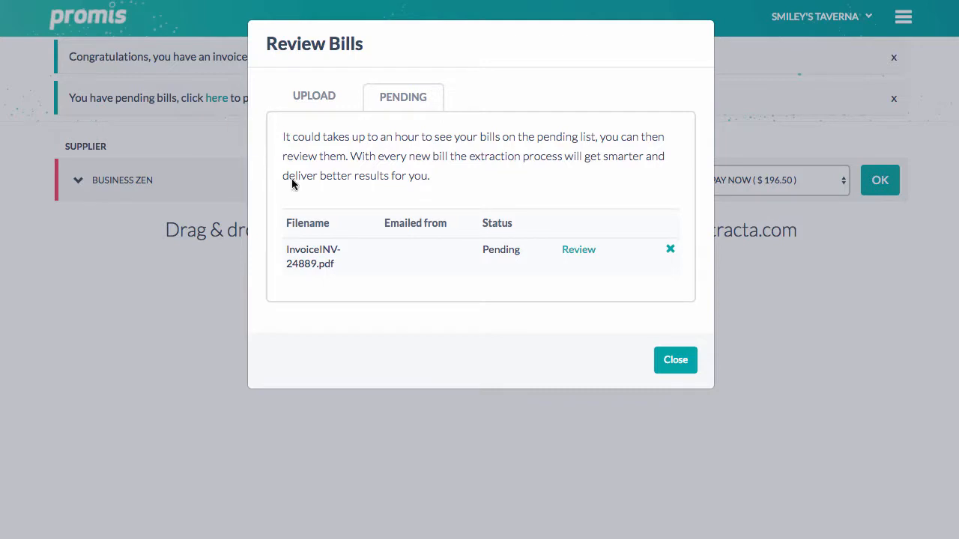
Review the pending InvoiceINV-24889.pdf, capture SNAPPYFREIGHT from its logo as the supplier, and save the extracted data
click(579, 252)
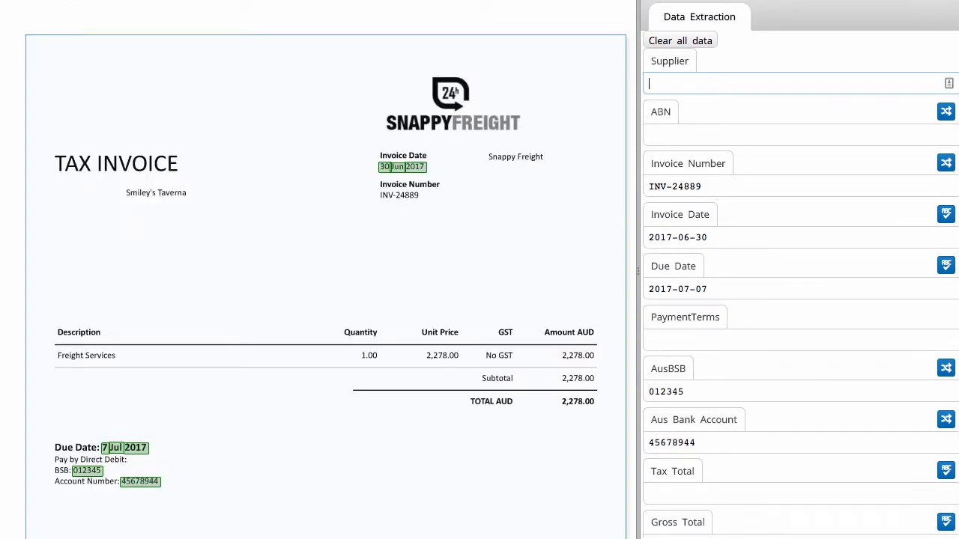
click(406, 128)
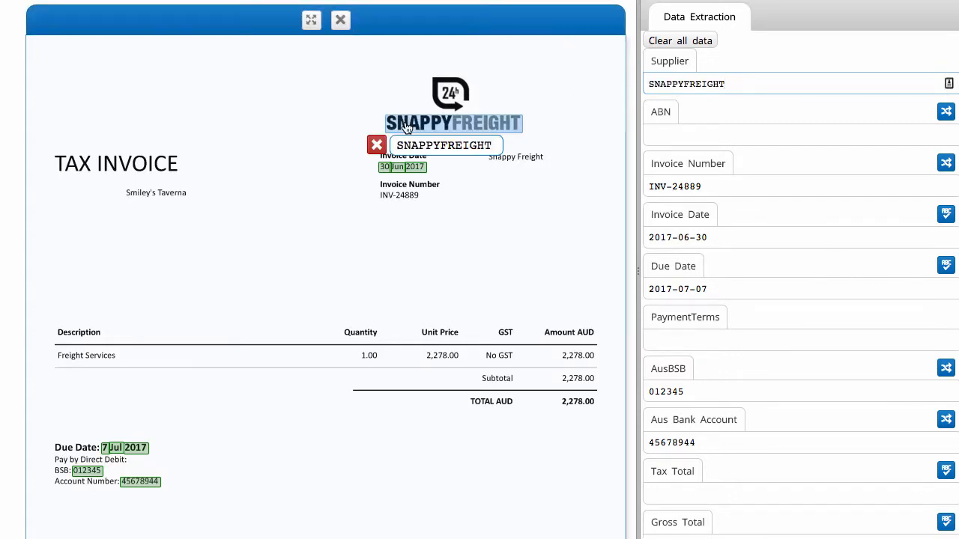
click(663, 137)
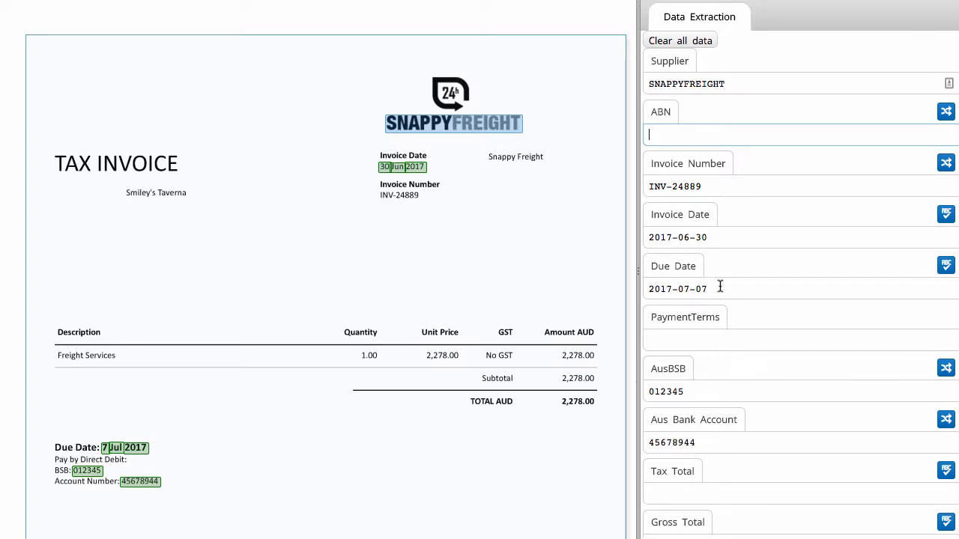
scroll(724, 361, down, 1)
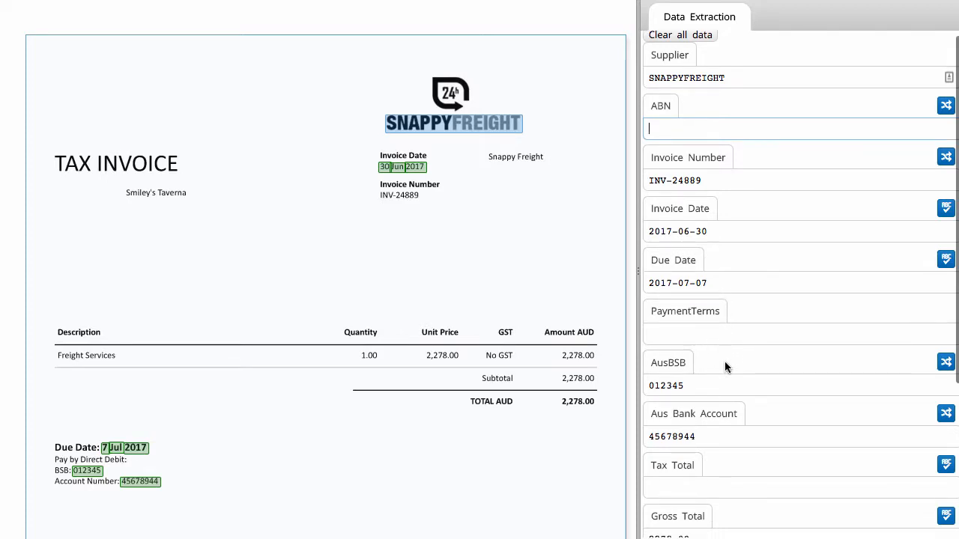
scroll(583, 398, down, 1)
scroll(734, 424, down, 3)
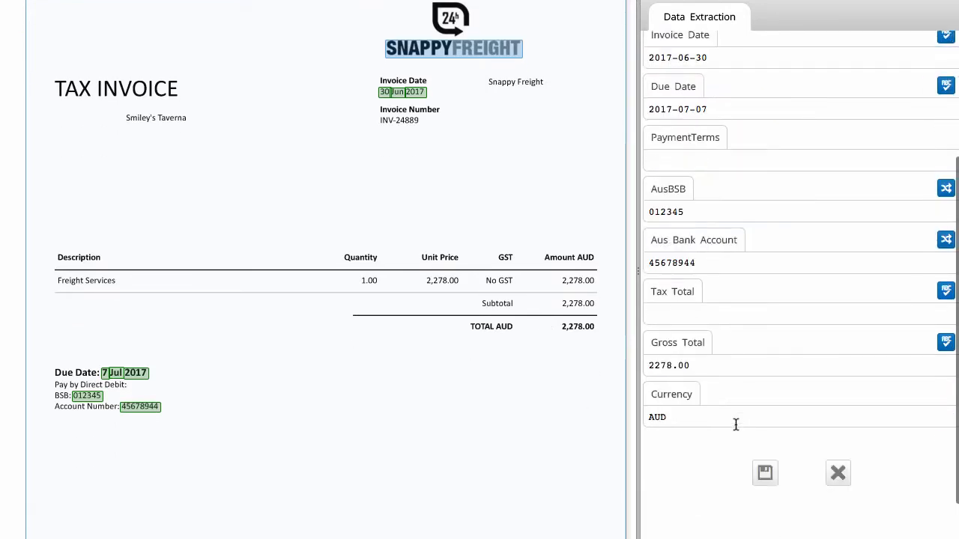
click(765, 473)
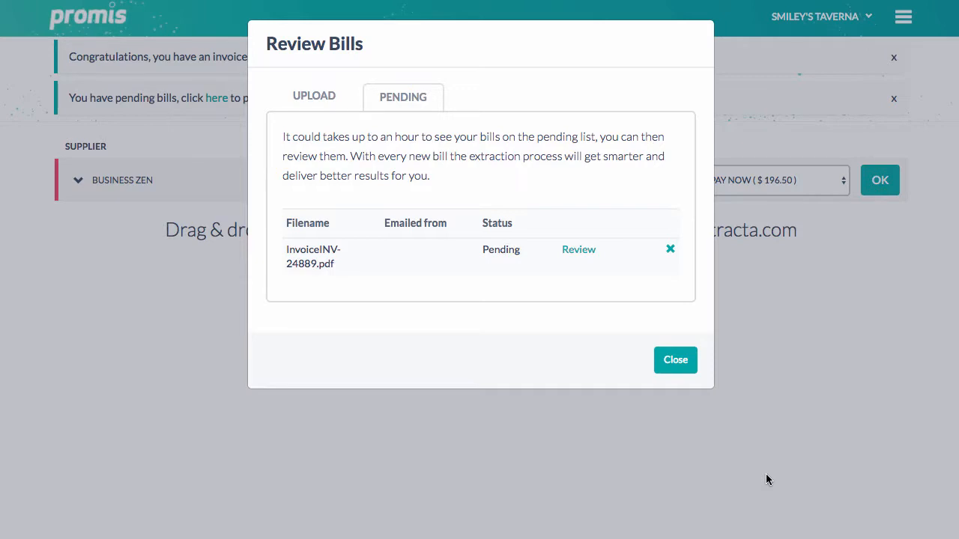
click(673, 361)
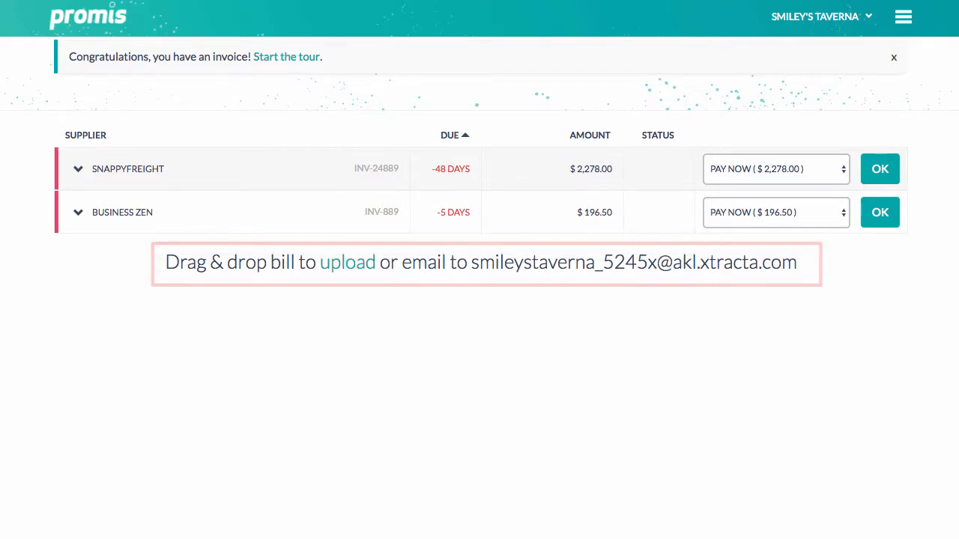
Review the pending Invoice INV-0048.pdf, capture Kumo Culture Pty Ltd from the account name line as the supplier, and save the extracted data
click(220, 98)
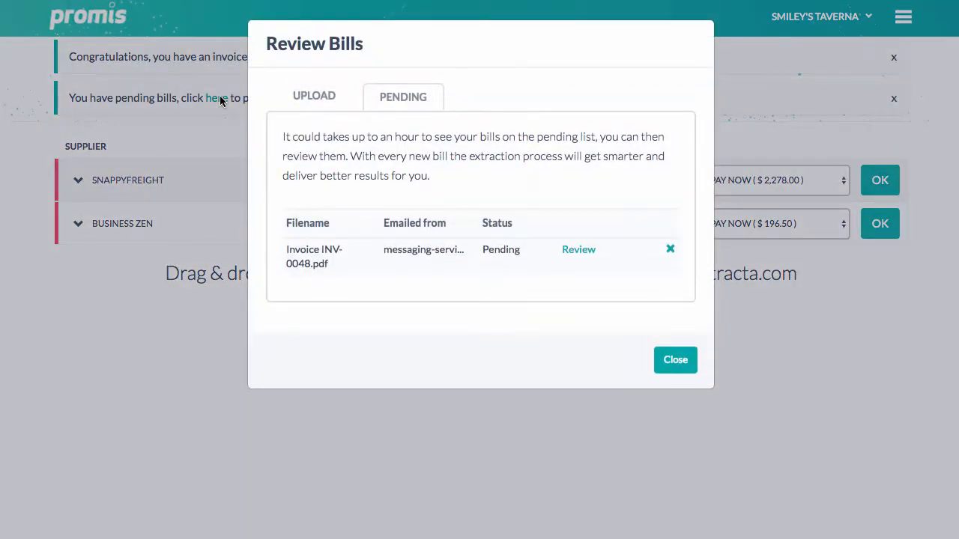
click(575, 251)
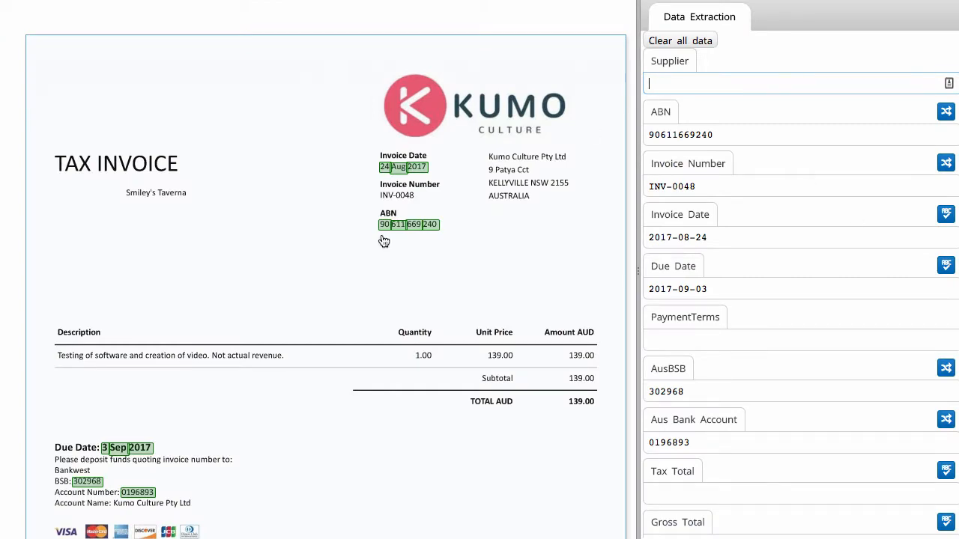
drag(114, 503, 192, 503)
scroll(825, 318, down, 2)
scroll(825, 319, down, 3)
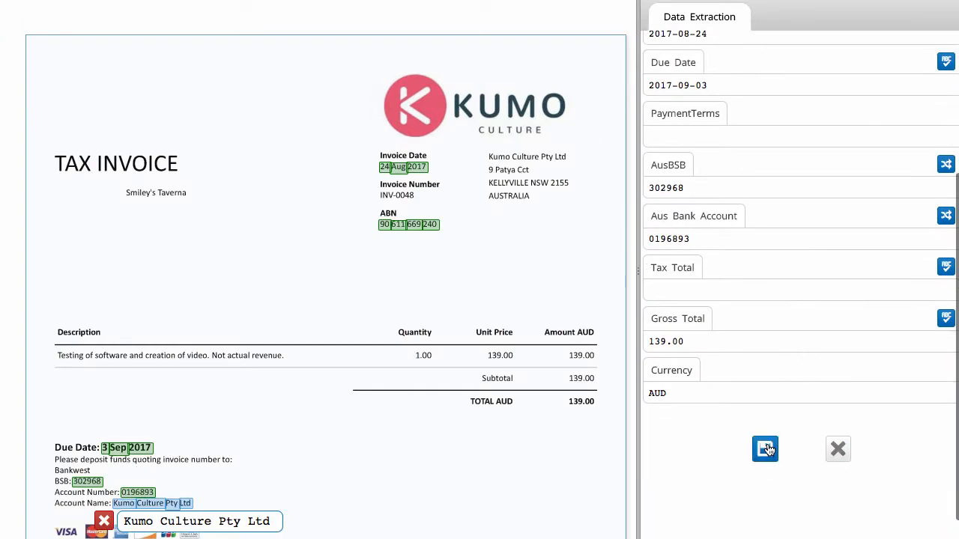
click(765, 449)
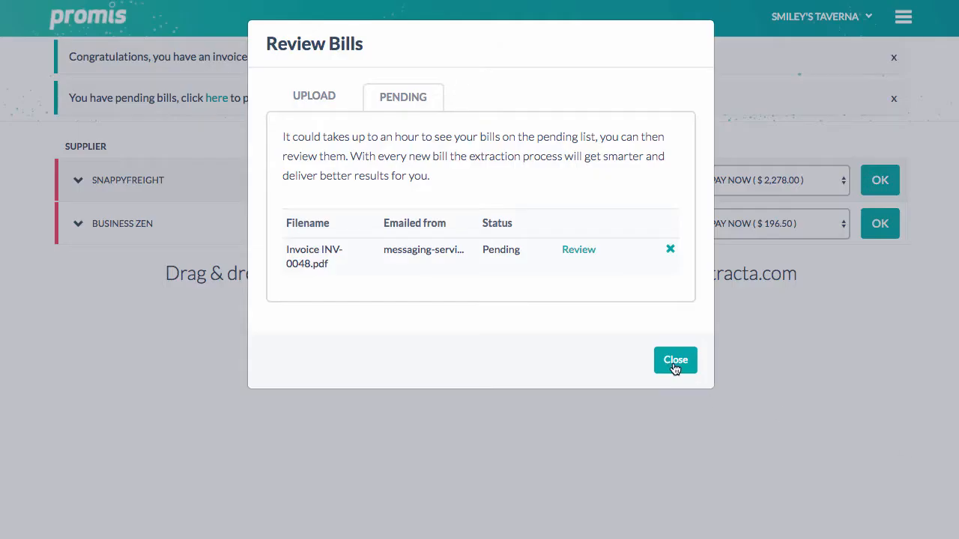
click(674, 364)
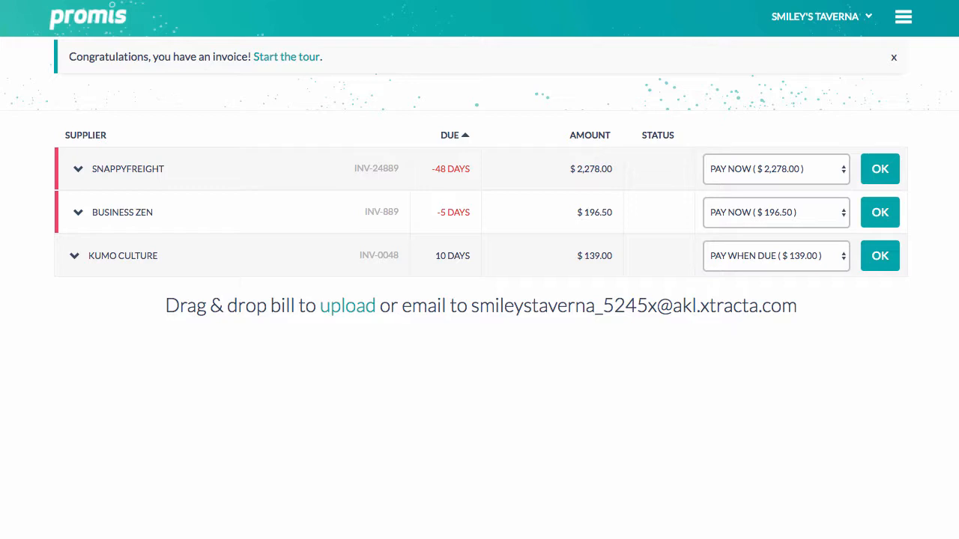
Expand the Business Zen bill's details and download the bill
click(840, 213)
click(386, 214)
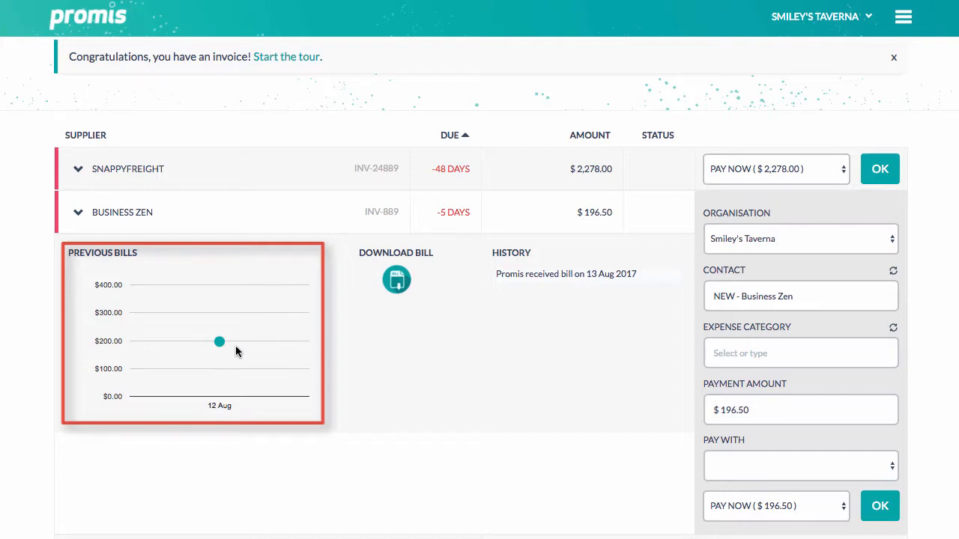
click(394, 298)
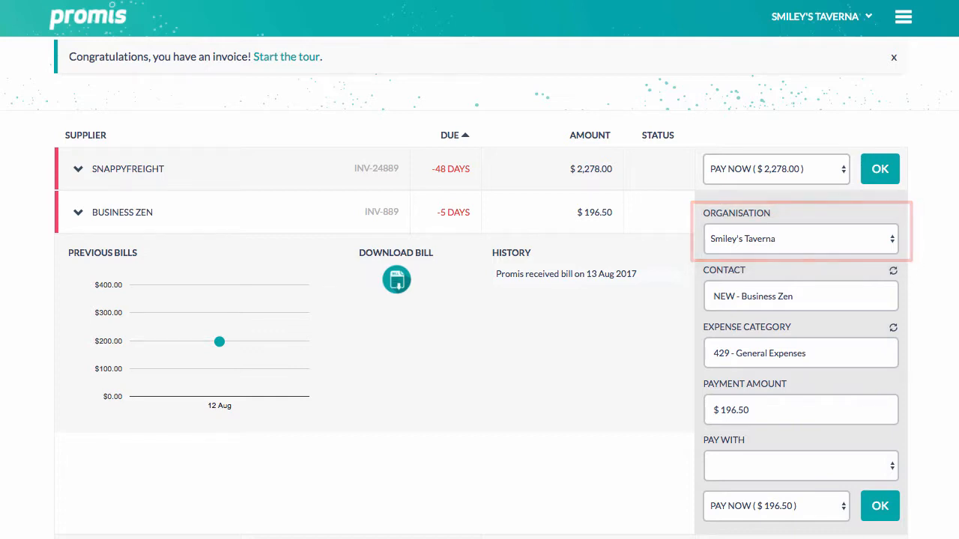
Keep Smiley's Taverna as the organisation and pay the Business Zen bill now with a newly added credit card
click(892, 241)
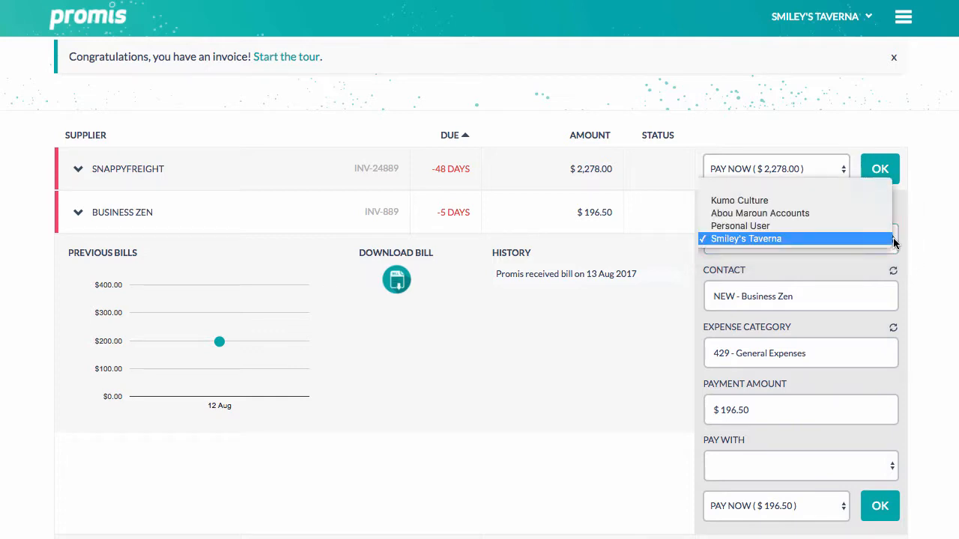
click(893, 239)
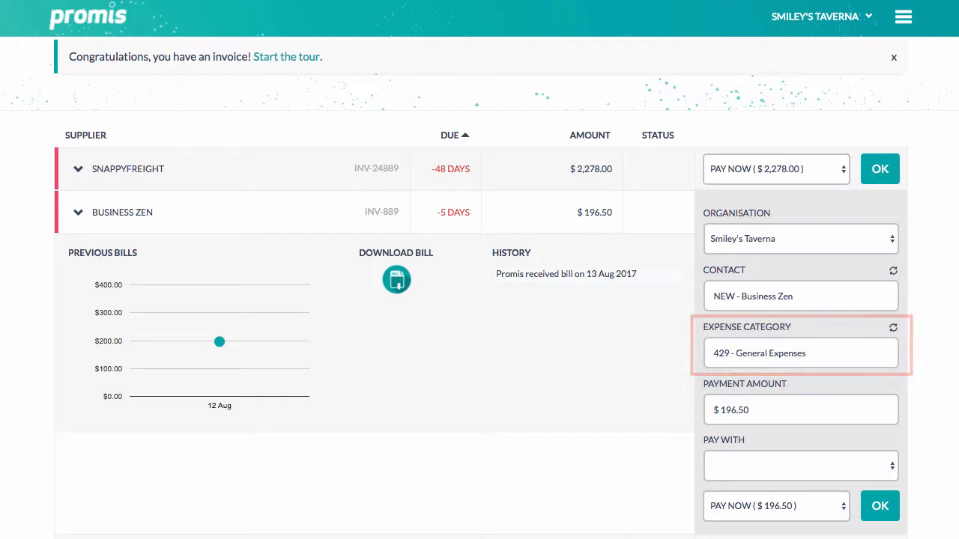
click(887, 470)
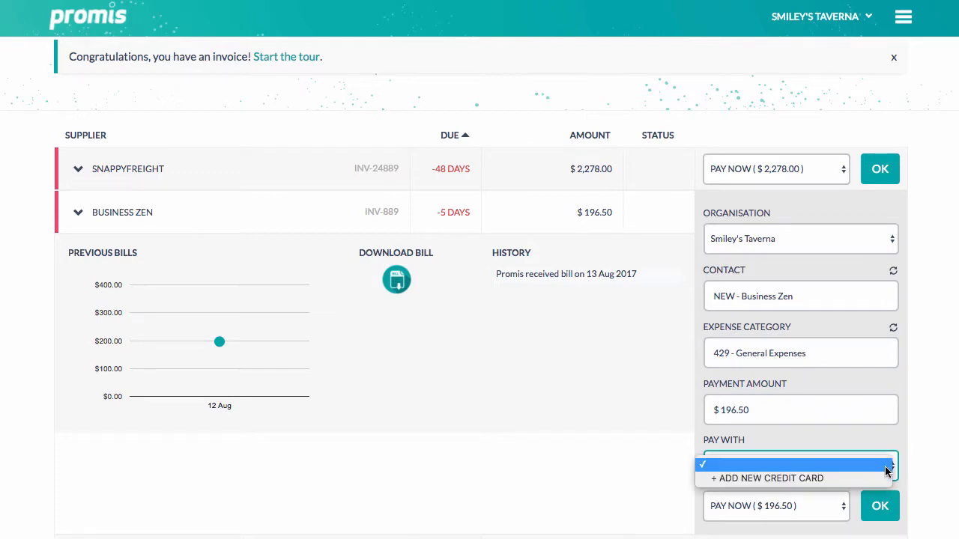
click(881, 477)
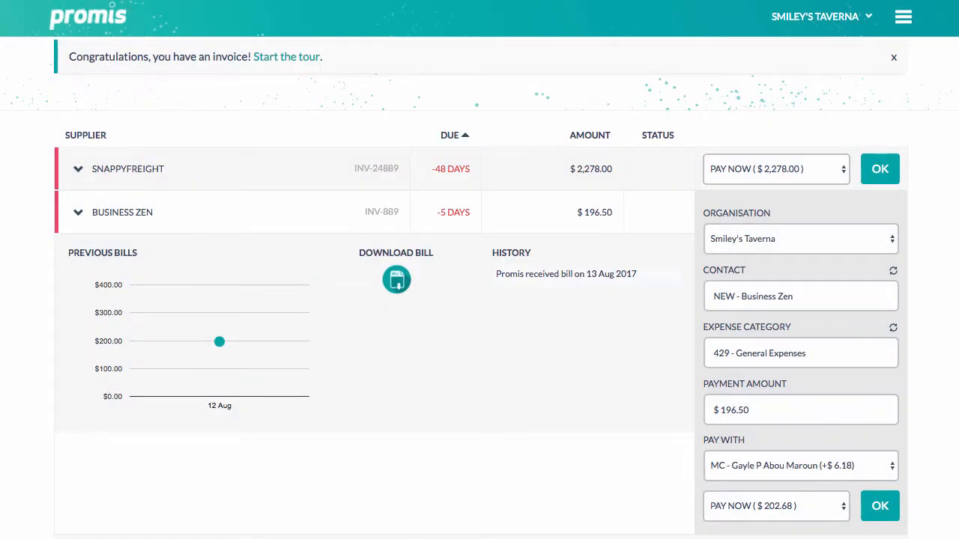
click(880, 505)
Choose immediate payment for the Kumo Culture bill and assign it the expense category 429 - General Expenses
click(839, 267)
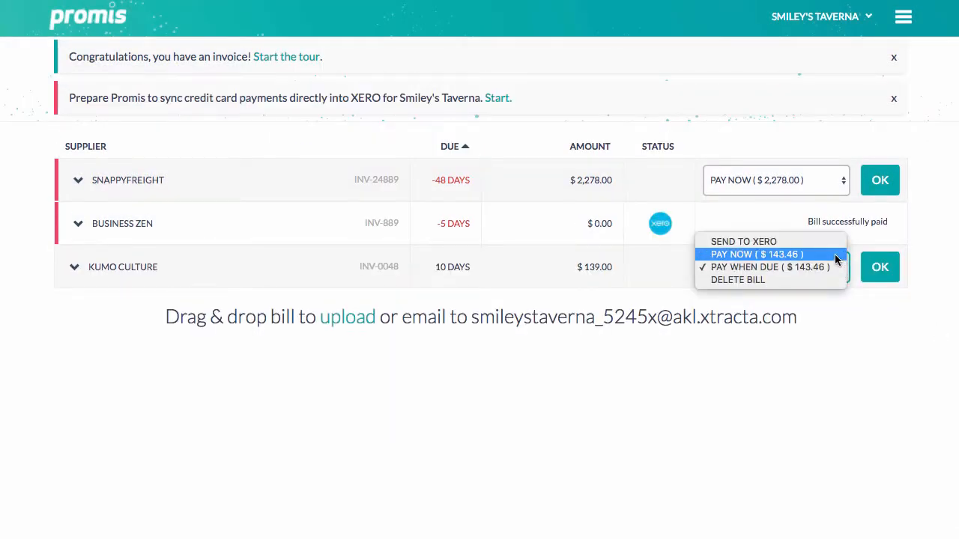
click(838, 254)
click(878, 269)
click(804, 407)
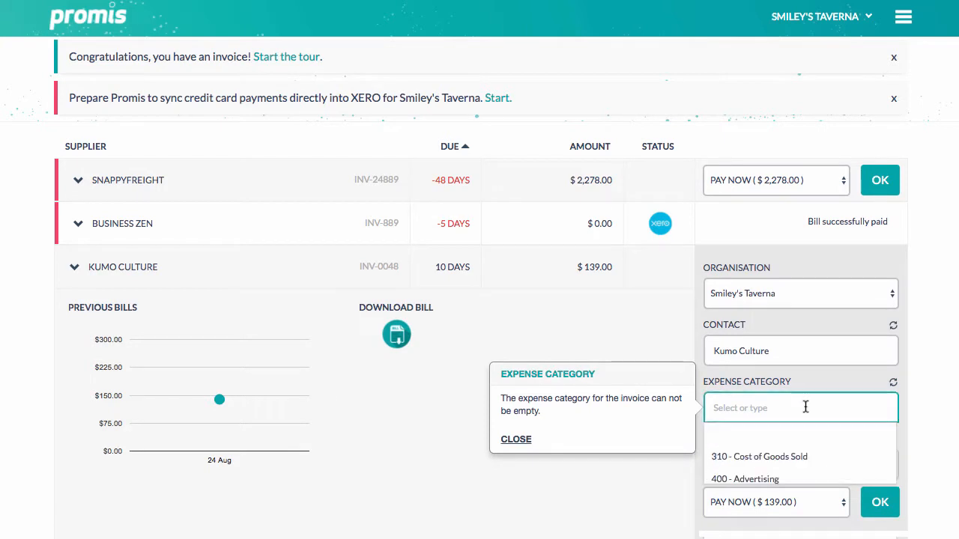
text(Gene)
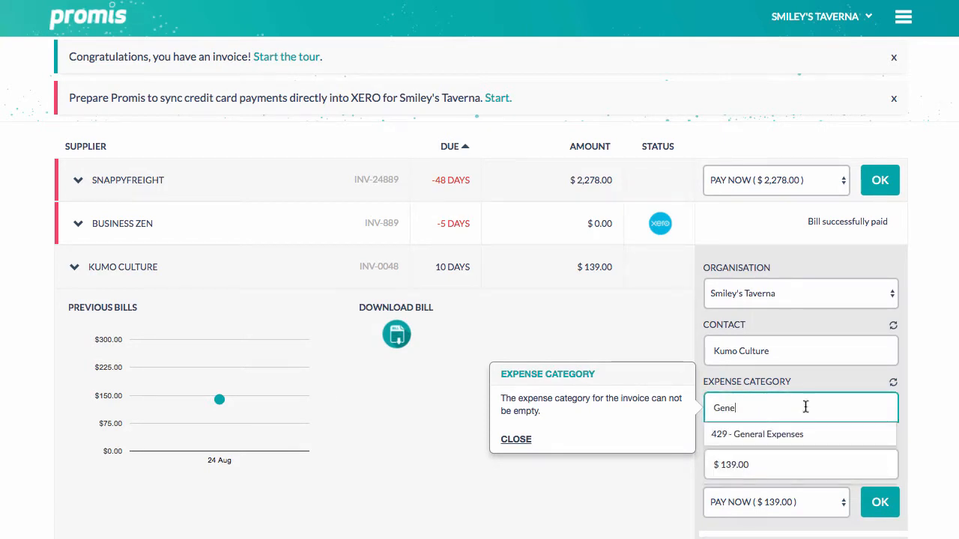
click(811, 434)
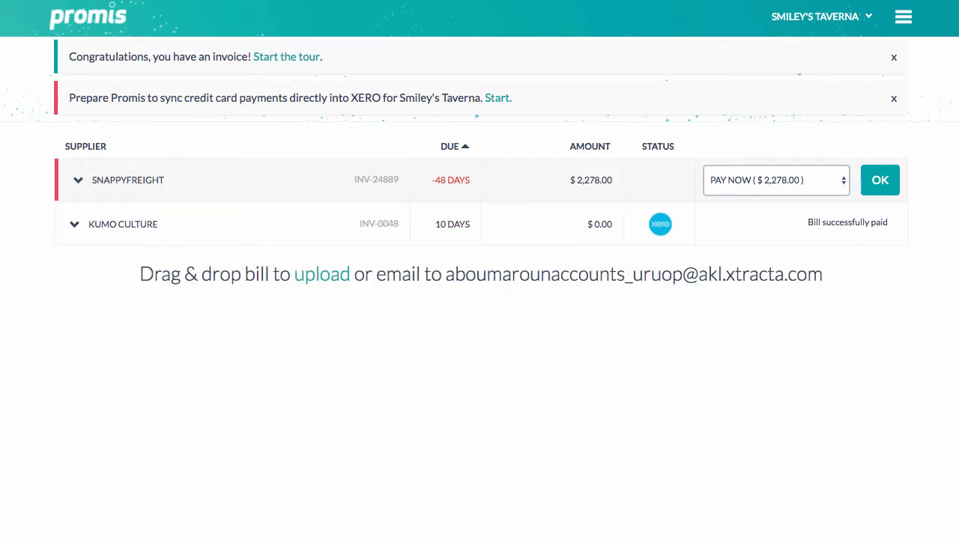
Send the SNAPPYFREIGHT bill to Xero under 425 - Freight & Courier and accept auto-sending its future bills
click(841, 182)
click(801, 168)
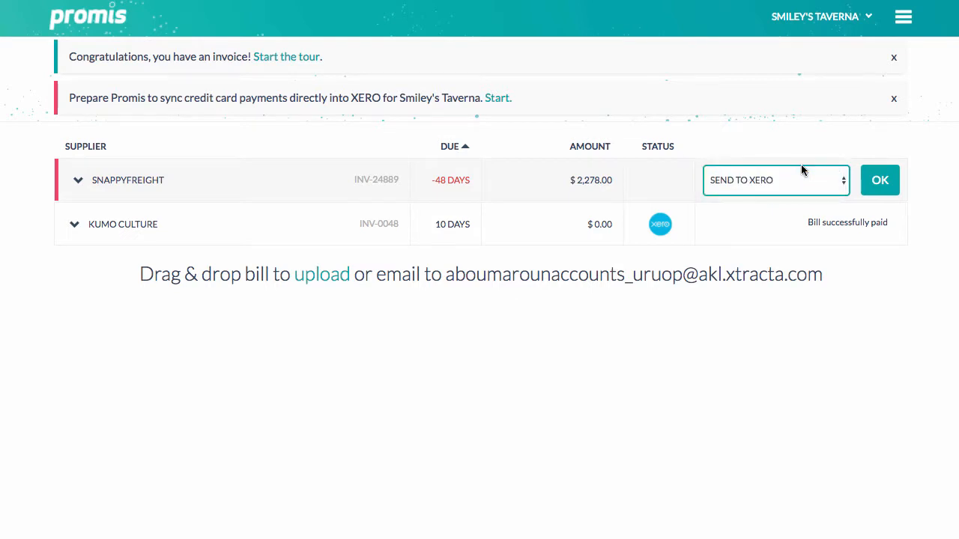
click(885, 188)
click(868, 319)
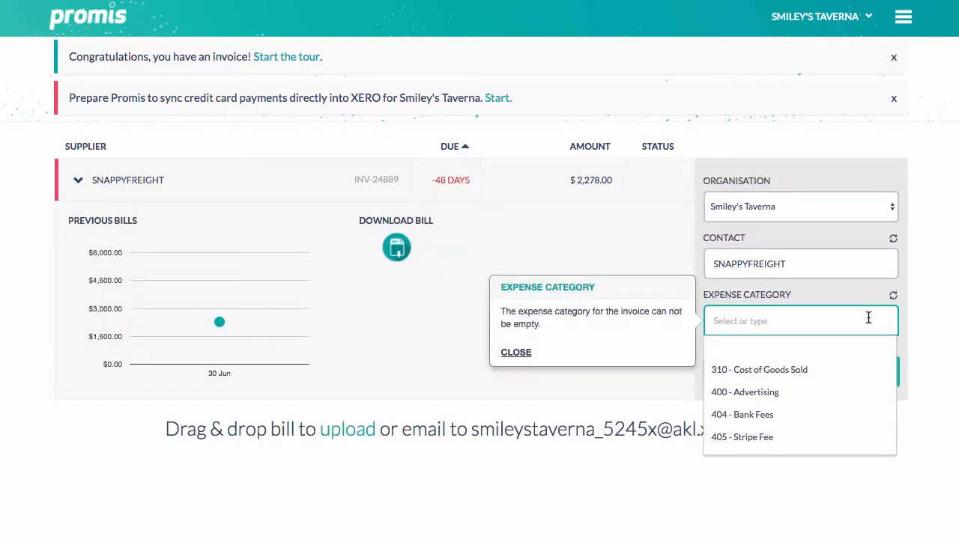
text(frei)
click(831, 352)
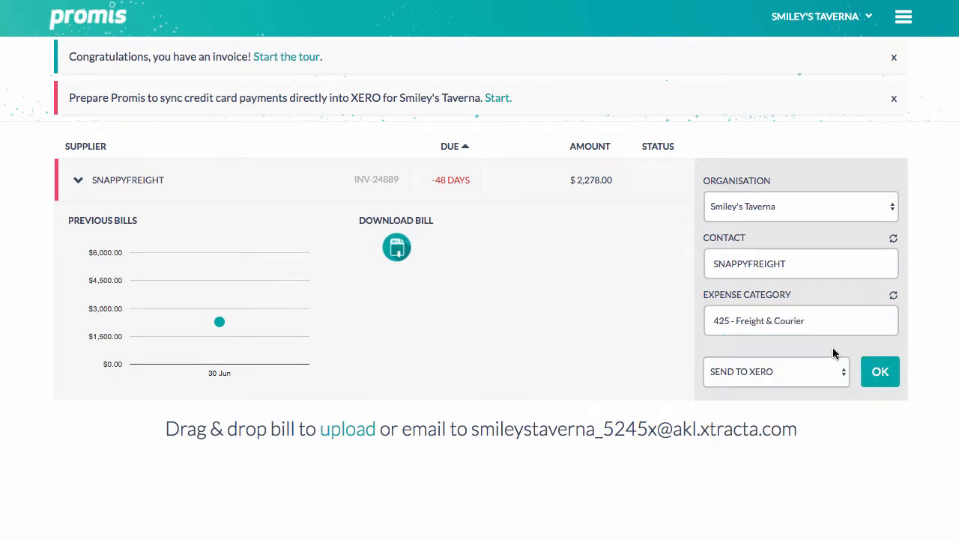
click(879, 375)
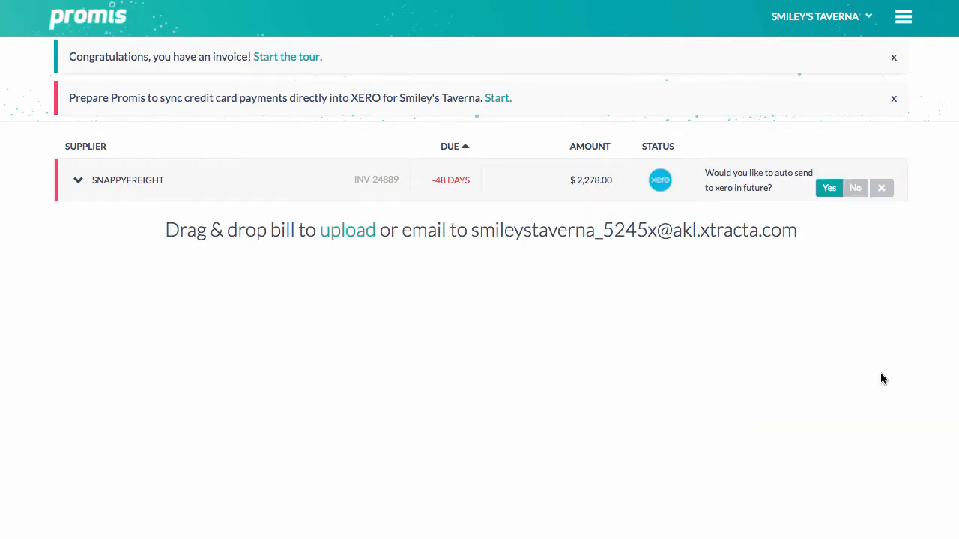
click(828, 191)
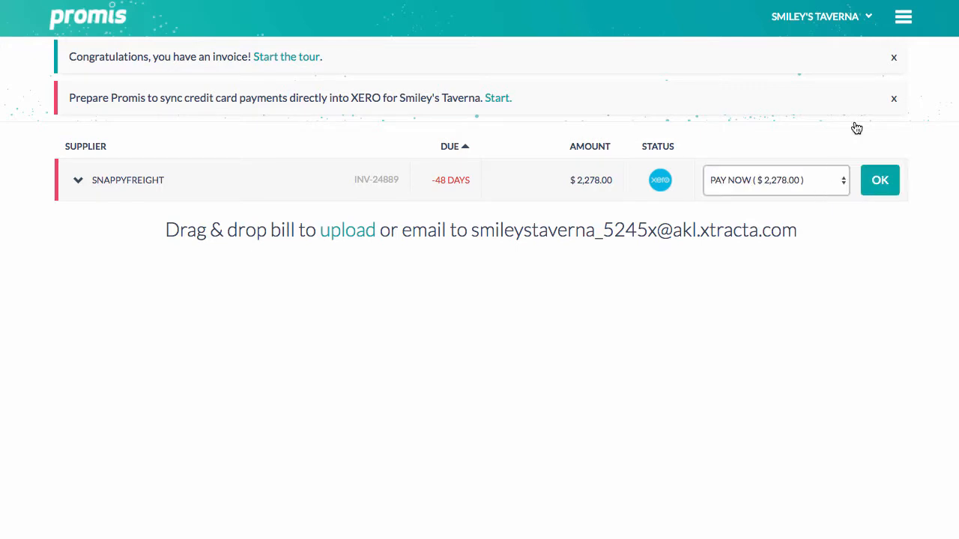
Open the SNAPPYFREIGHT automation rule for editing
click(902, 22)
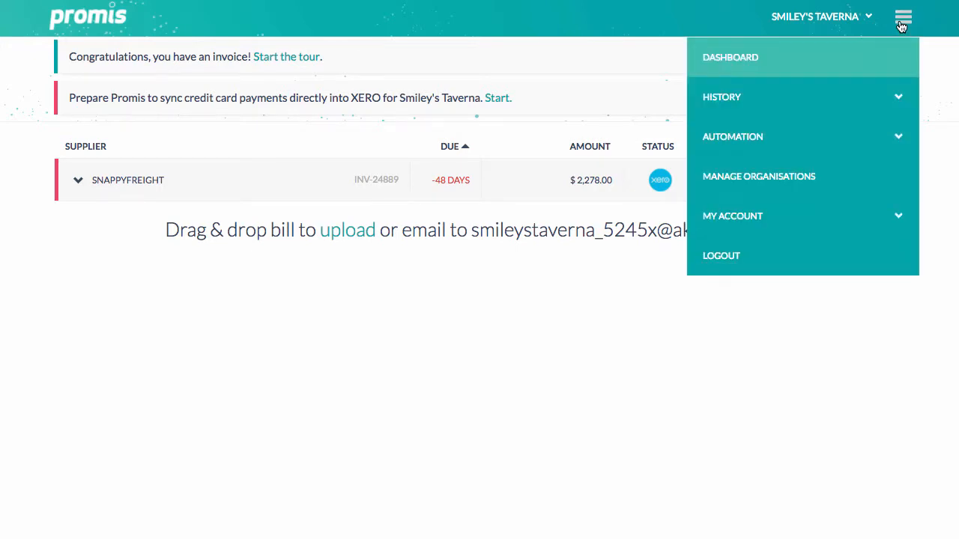
click(852, 141)
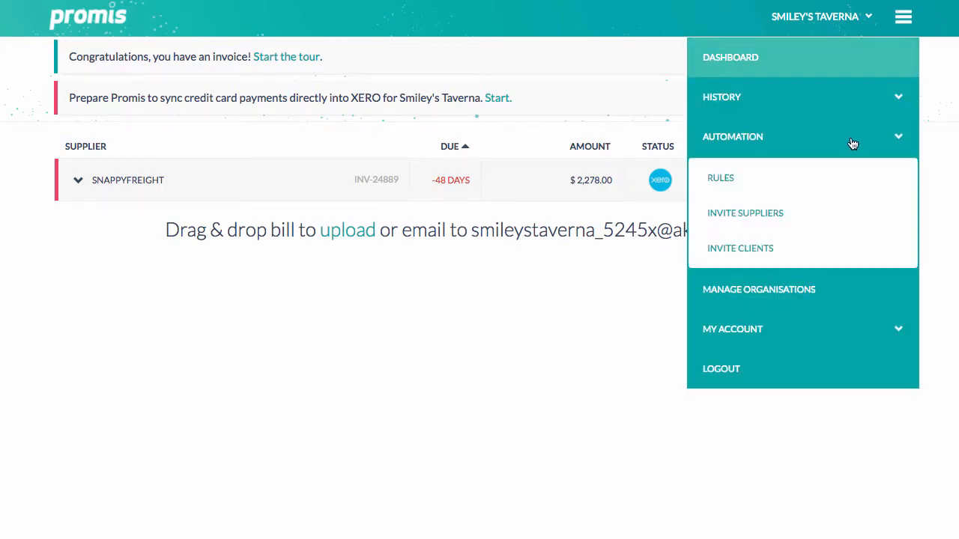
click(822, 175)
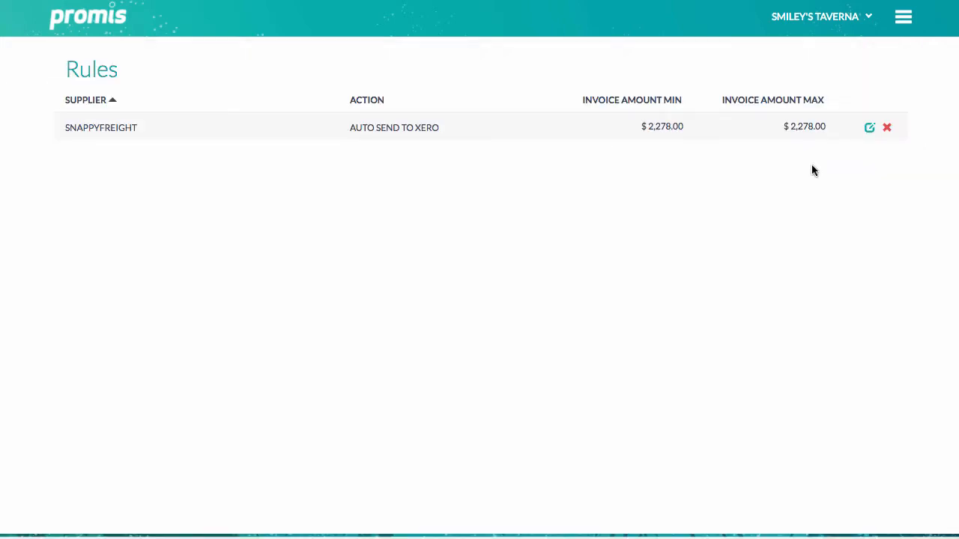
click(869, 129)
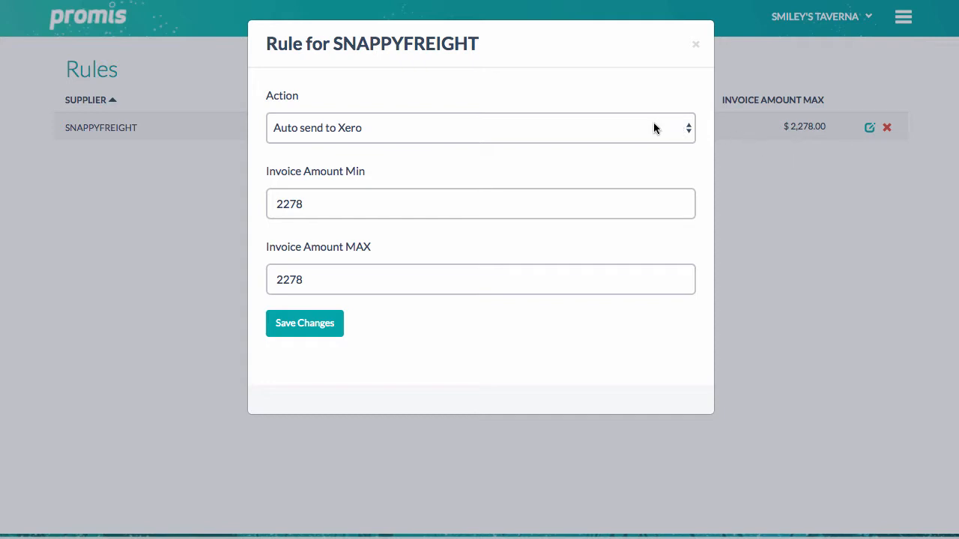
Set the SNAPPYFREIGHT rule's minimum invoice amount to 1 and open its action options
drag(307, 203, 236, 207)
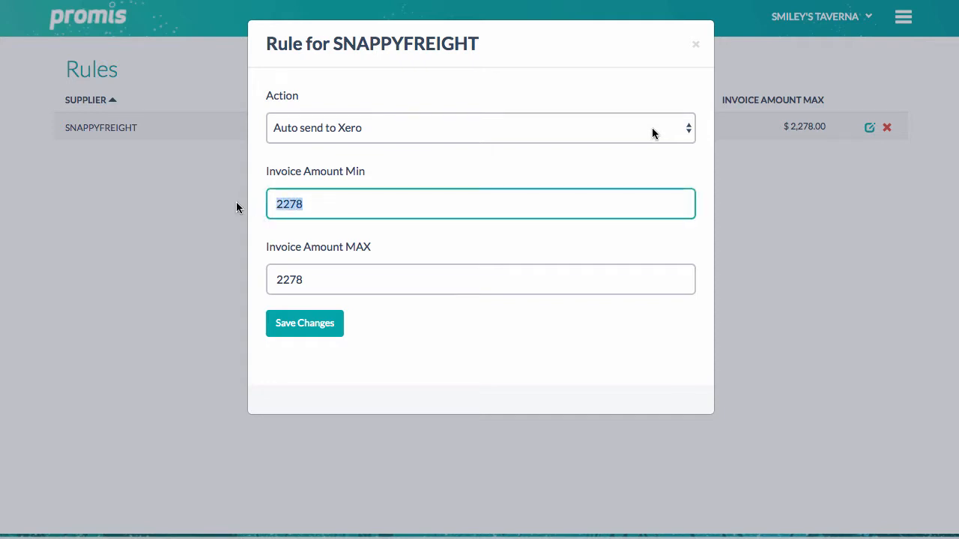
text(1)
click(653, 132)
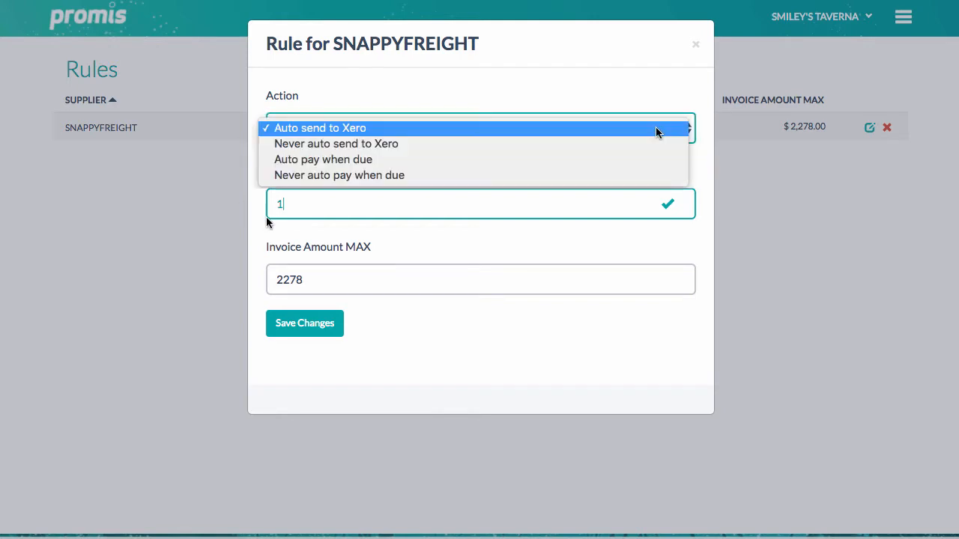